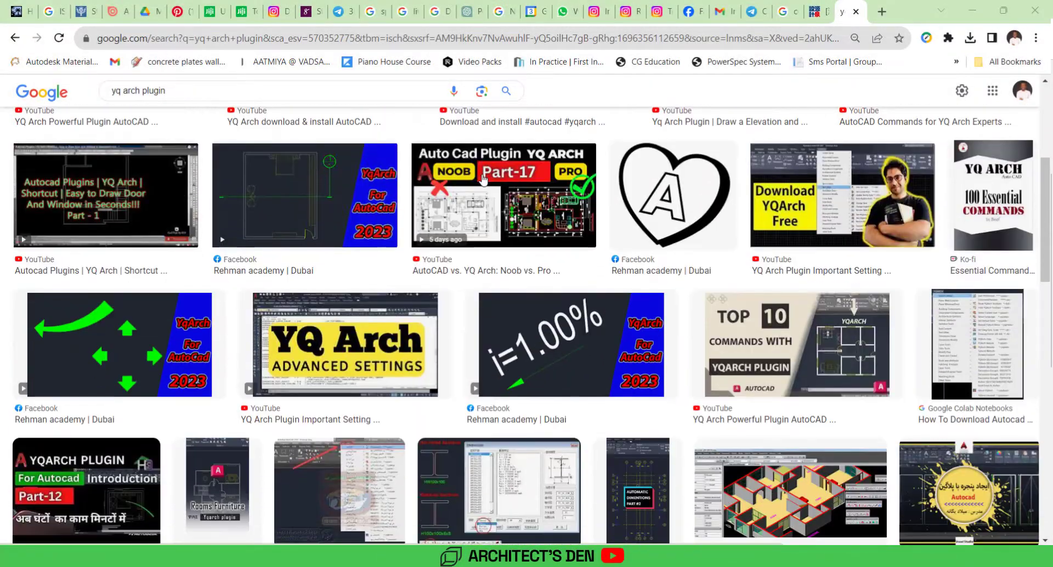
# Search Google for YQARCH.cn to reach the official YQArch download site
pyautogui.scroll(-6, 481, 181)
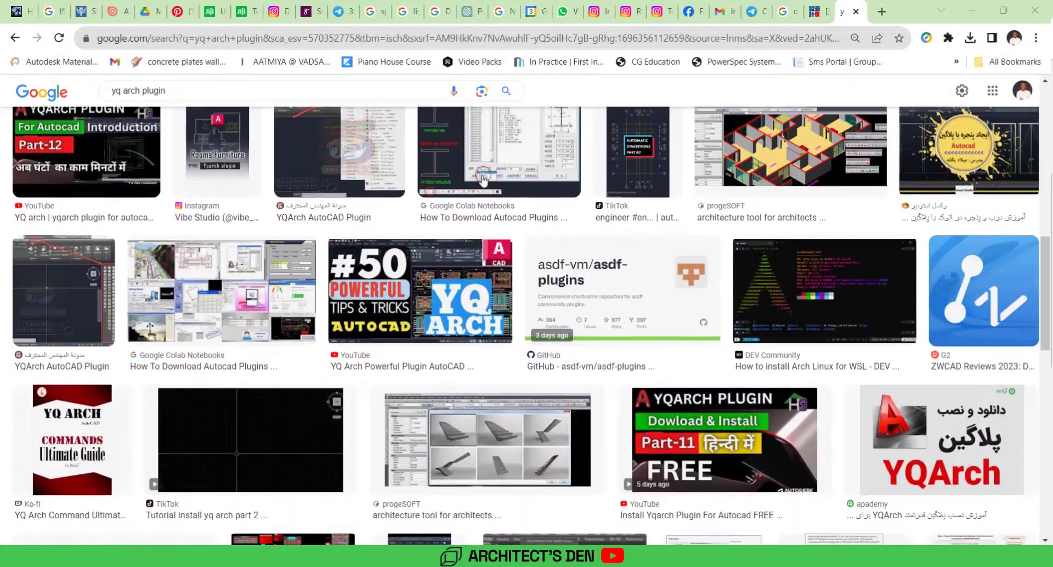
pyautogui.scroll(-6, 482, 181)
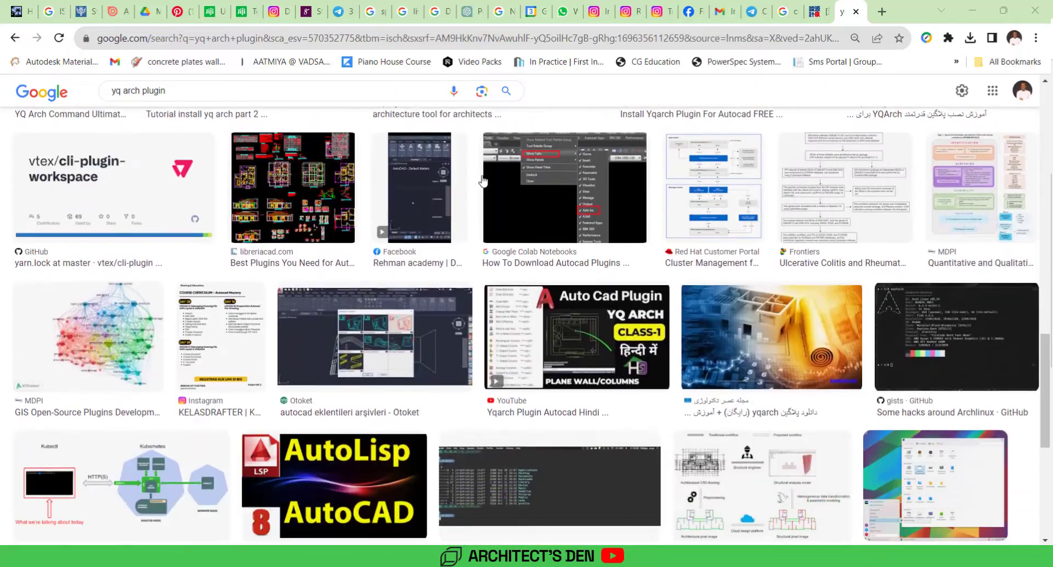
pyautogui.scroll(-2, 483, 180)
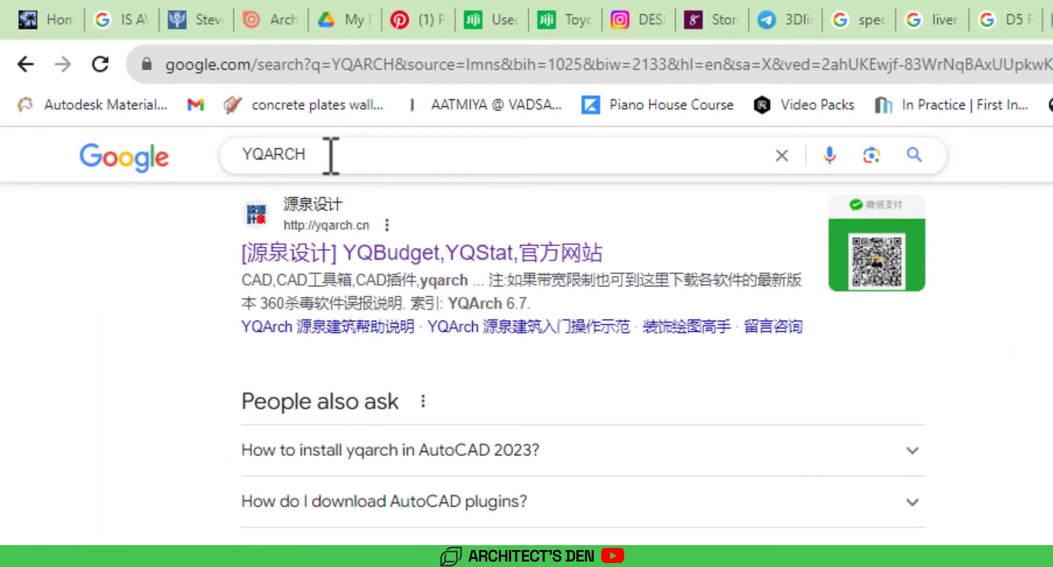
pyautogui.click(331, 156)
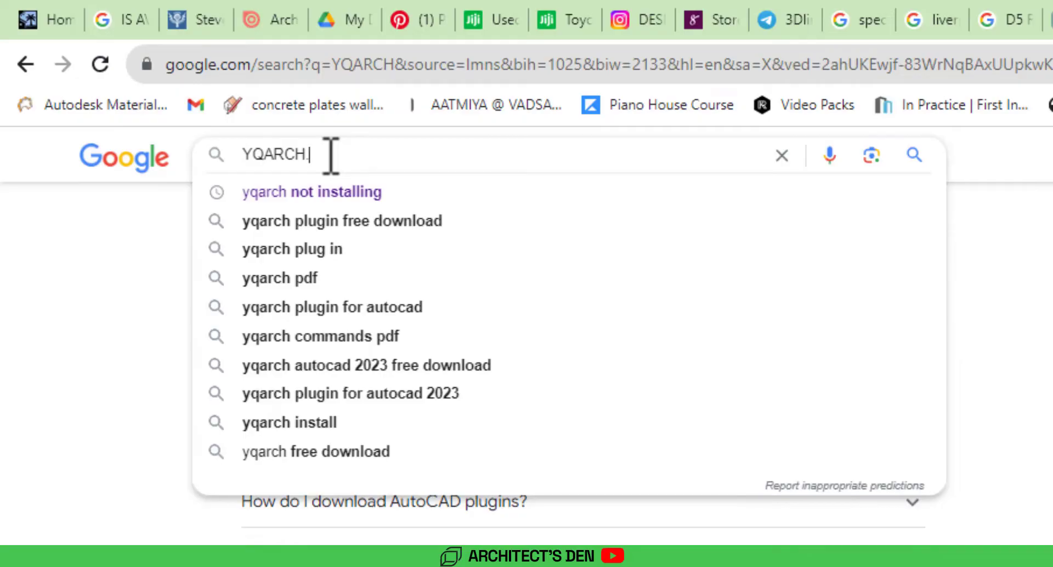
pyautogui.write('.cn')
pyautogui.press('Return')
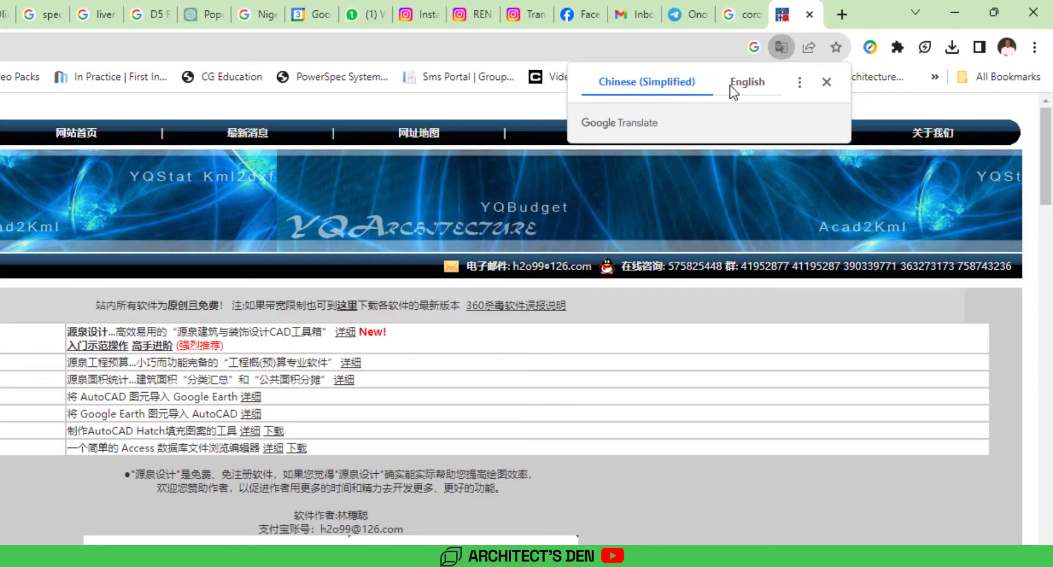
# Download the YQArch 6.7.4 Simplified Chinese/English package as yqarch (1).rar
pyautogui.click(104, 341)
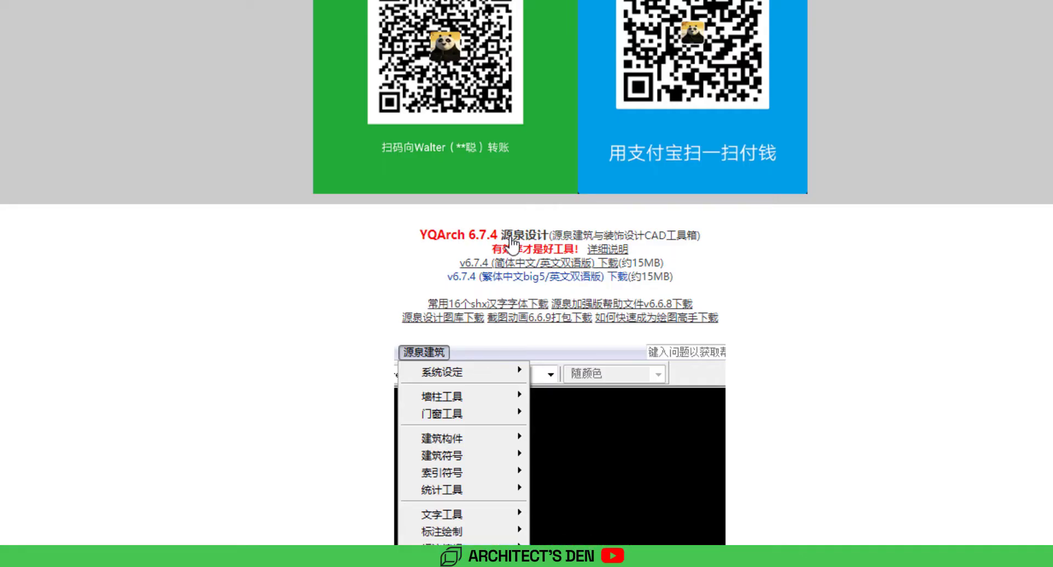
pyautogui.click(529, 267)
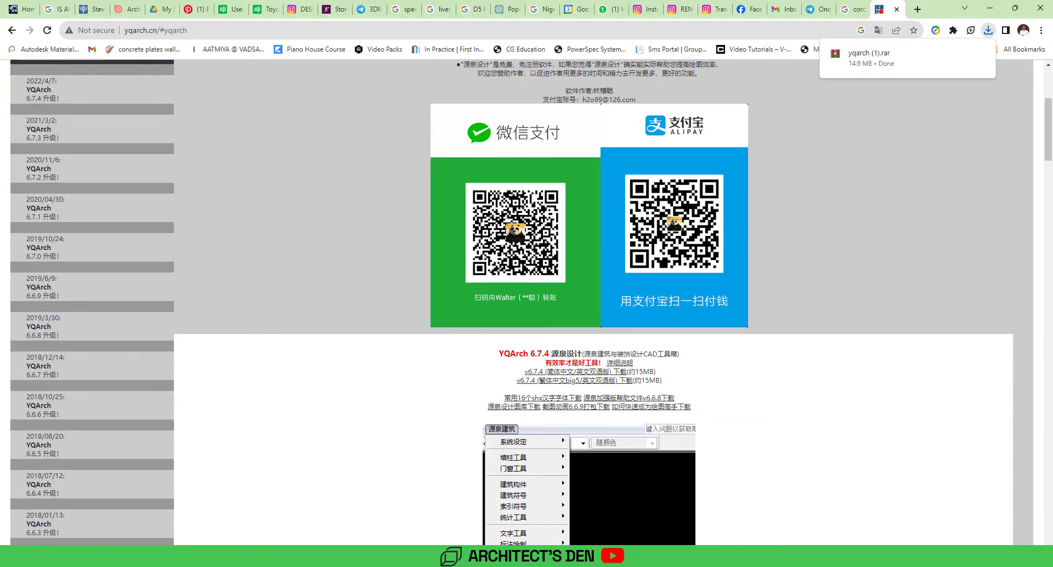
# Restore and maximize the Downloads window, then open the extracted YQArch › sys folder
pyautogui.moveTo(419, 557)
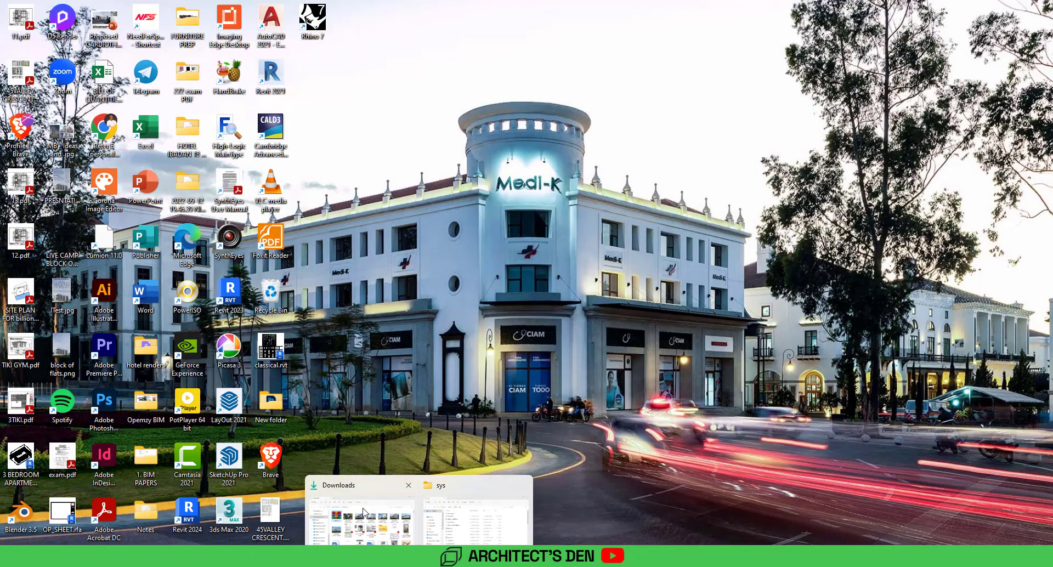
pyautogui.click(363, 513)
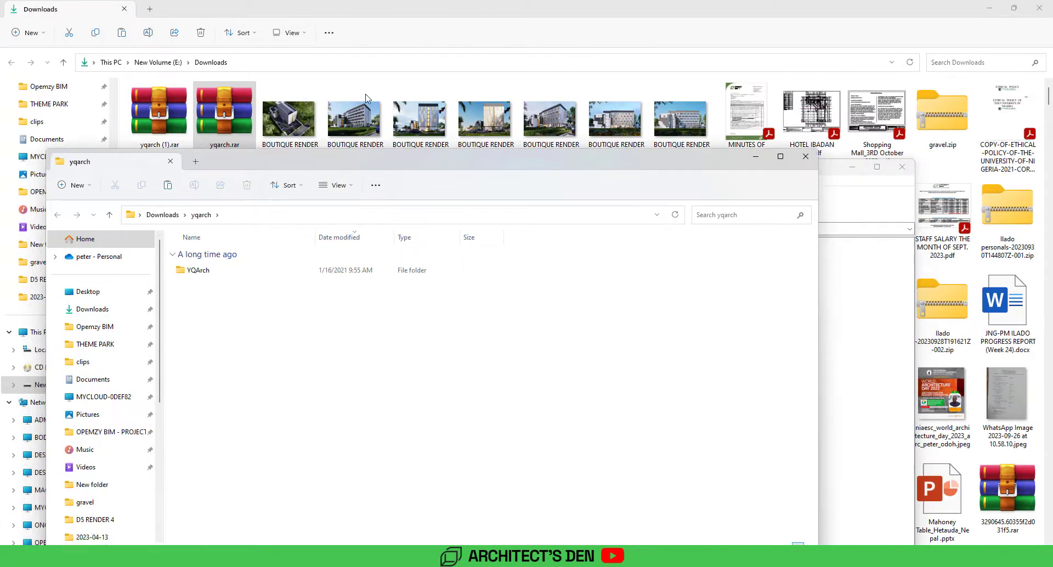
pyautogui.moveTo(417, 162); pyautogui.dragTo(439, 5)
pyautogui.click(153, 118)
pyautogui.doubleClick(241, 188)
pyautogui.doubleClick(239, 191)
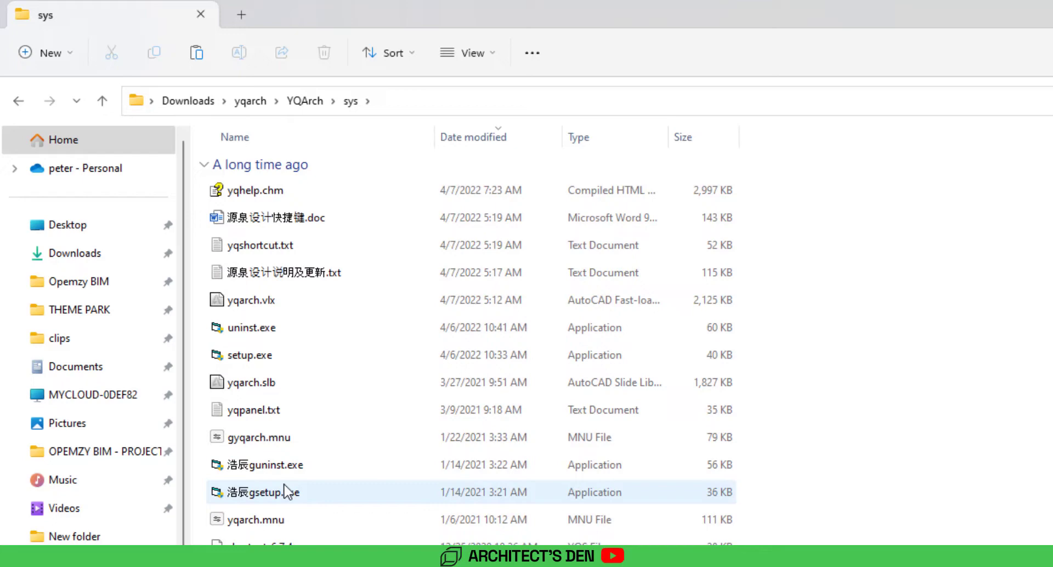
# Select setup.exe in the YQArch sys folder to run the installer
pyautogui.click(236, 358)
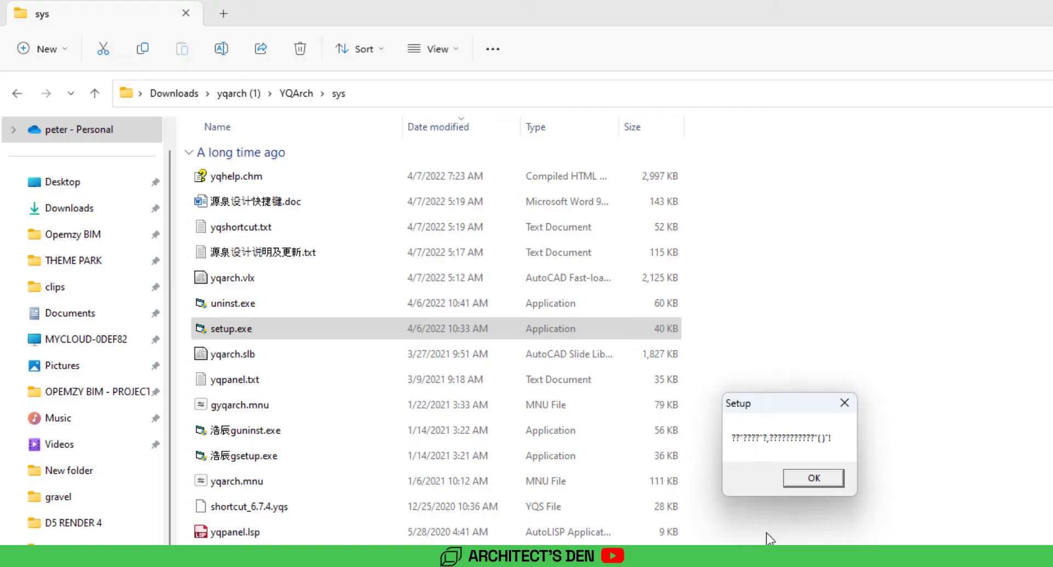
# Dismiss the garbled Setup message and open Programs and Features via AutoCAD 2021's Uninstall option
pyautogui.click(816, 485)
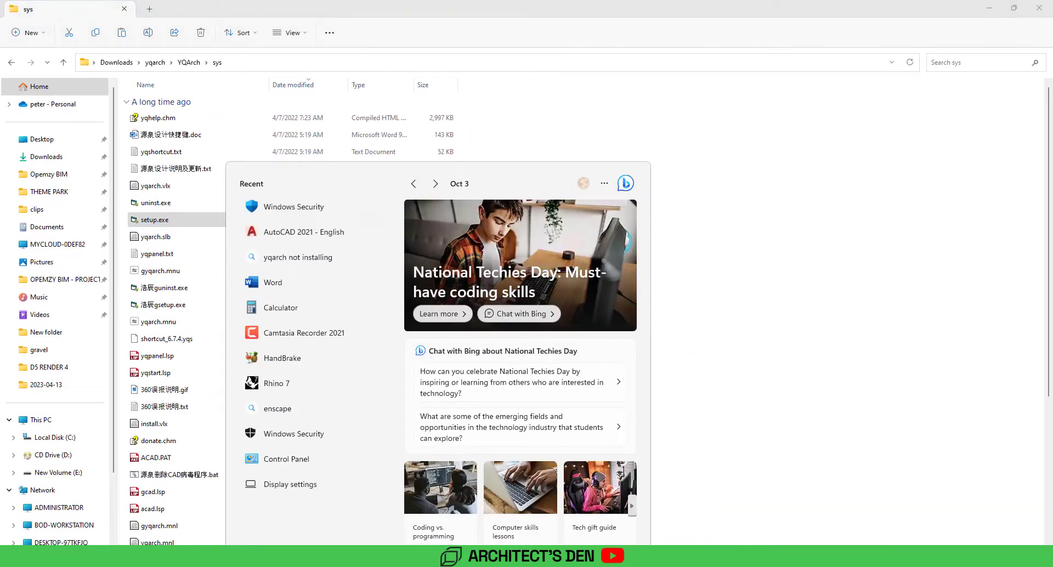
pyautogui.rightClick(310, 233)
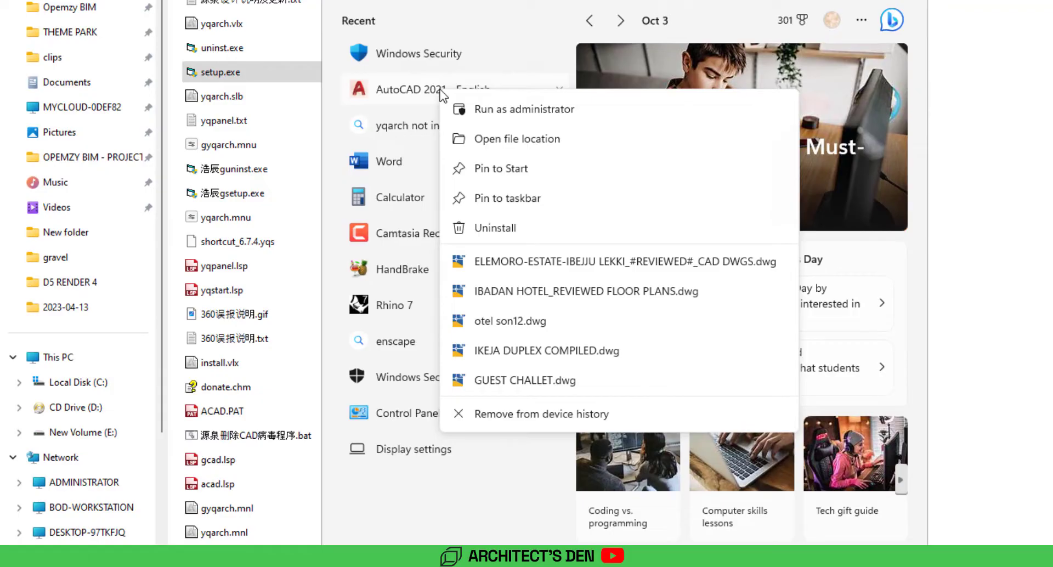
pyautogui.click(505, 228)
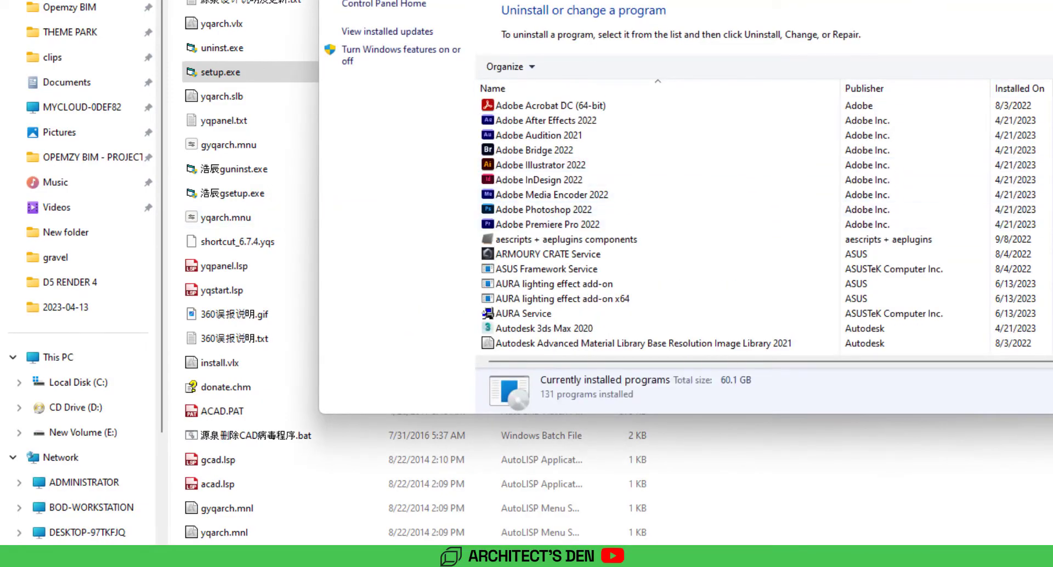
# Find and select Autodesk AutoCAD 2021 - English in the installed programs list
pyautogui.scroll(-2, 428, 207)
pyautogui.scroll(-3, 428, 208)
pyautogui.scroll(5, 434, 242)
pyautogui.scroll(-4, 439, 274)
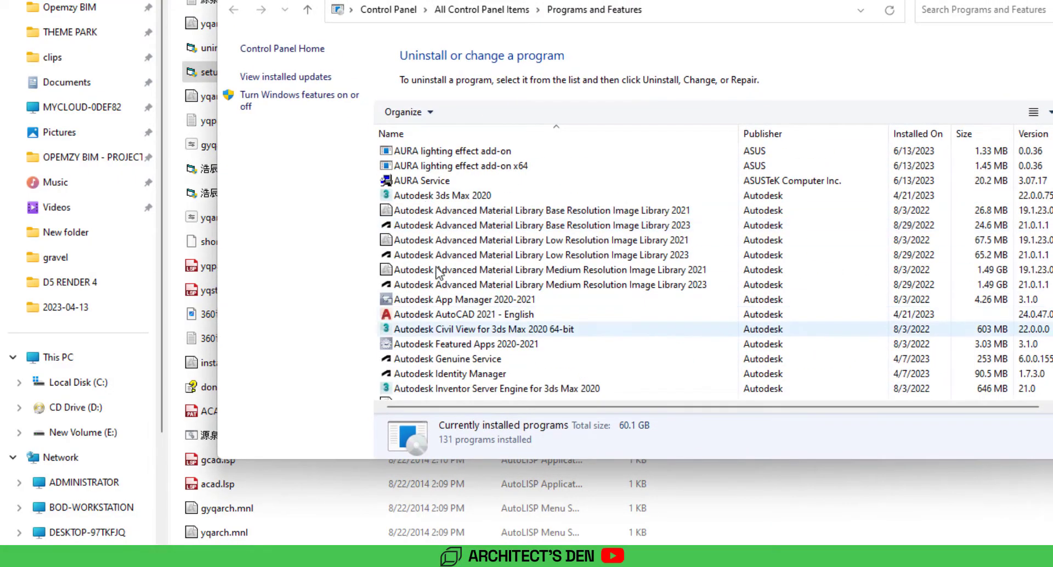
pyautogui.click(445, 315)
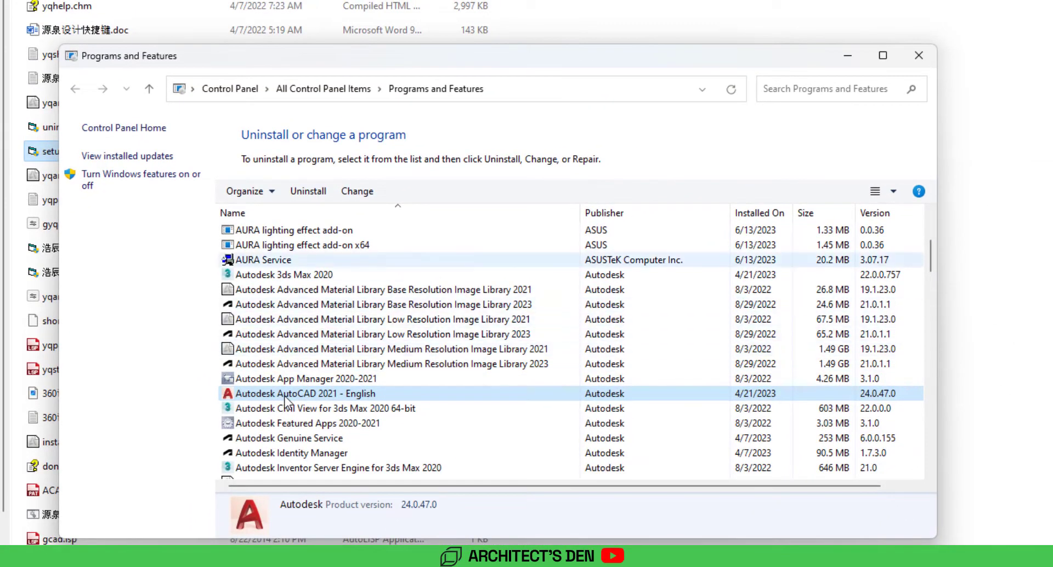
# Start AutoCAD 2021's maintenance installer, cancel the repair, and close Programs and Features
pyautogui.doubleClick(285, 396)
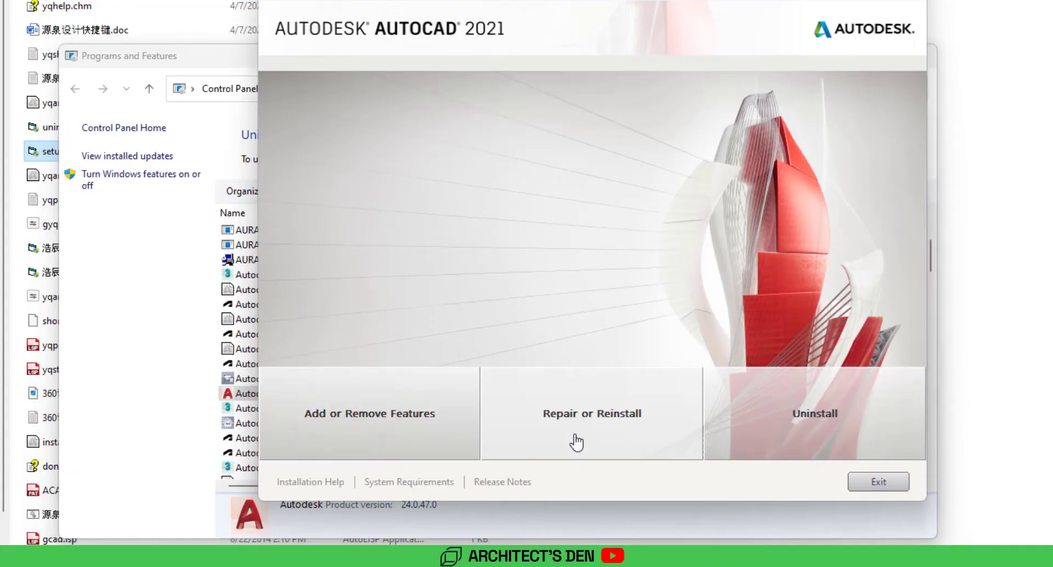
pyautogui.click(590, 428)
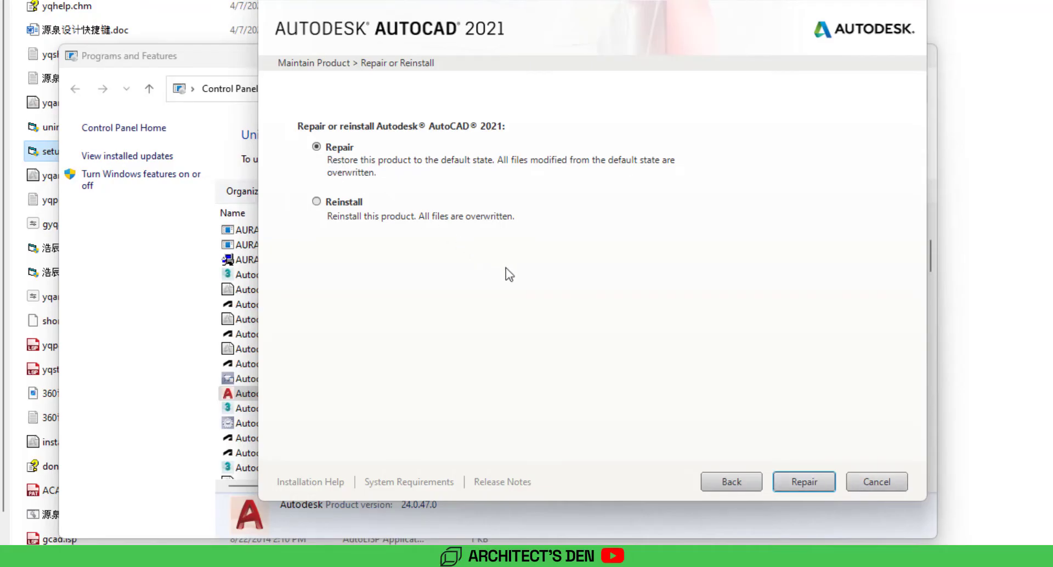
pyautogui.click(878, 483)
pyautogui.hotkey('alt', 'F4')
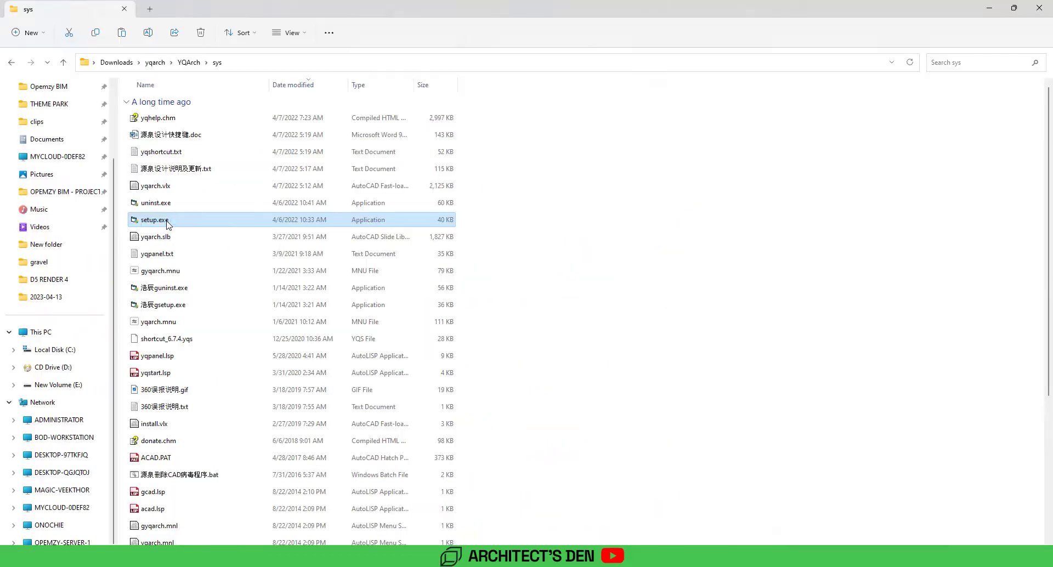
# Run setup.exe to install YQArch into the AutoCAD 2021 English profile and dismiss its message
pyautogui.doubleClick(165, 221)
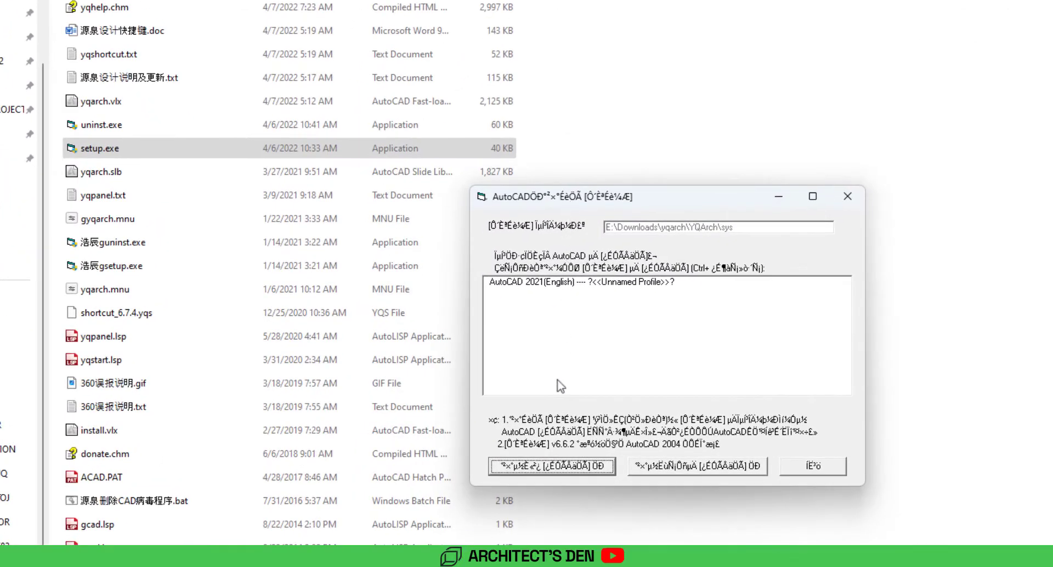
pyautogui.click(551, 467)
pyautogui.click(620, 291)
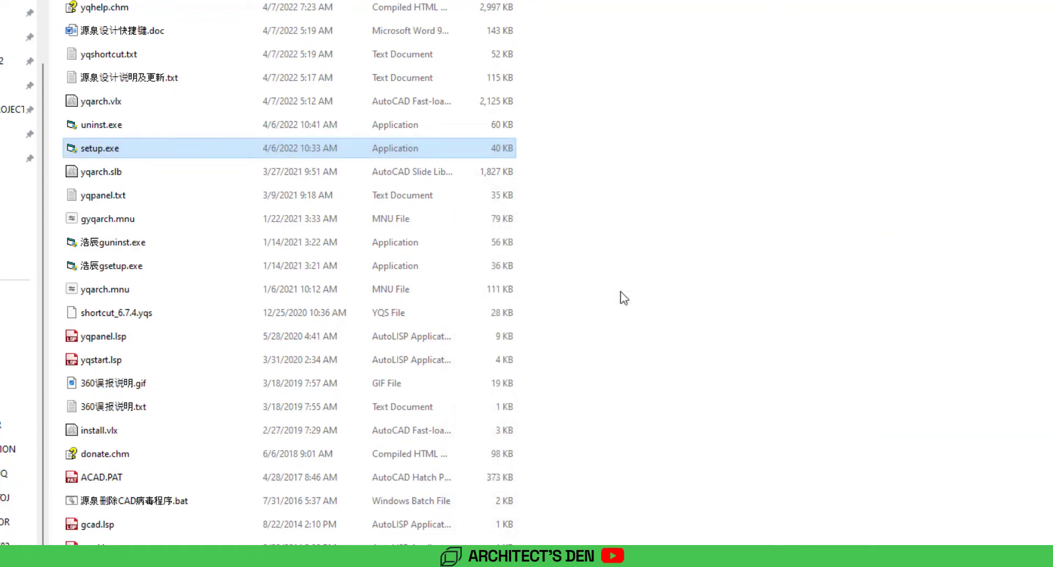
pyautogui.press('super')
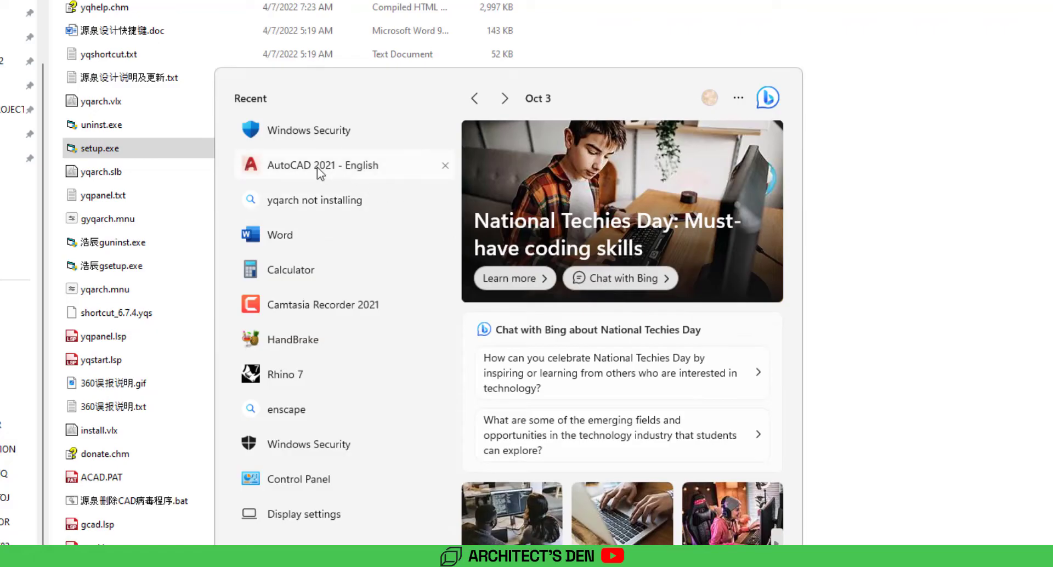
# Launch AutoCAD 2021 - English and choose Always Load for the unsigned yqstart.lsp
pyautogui.click(323, 163)
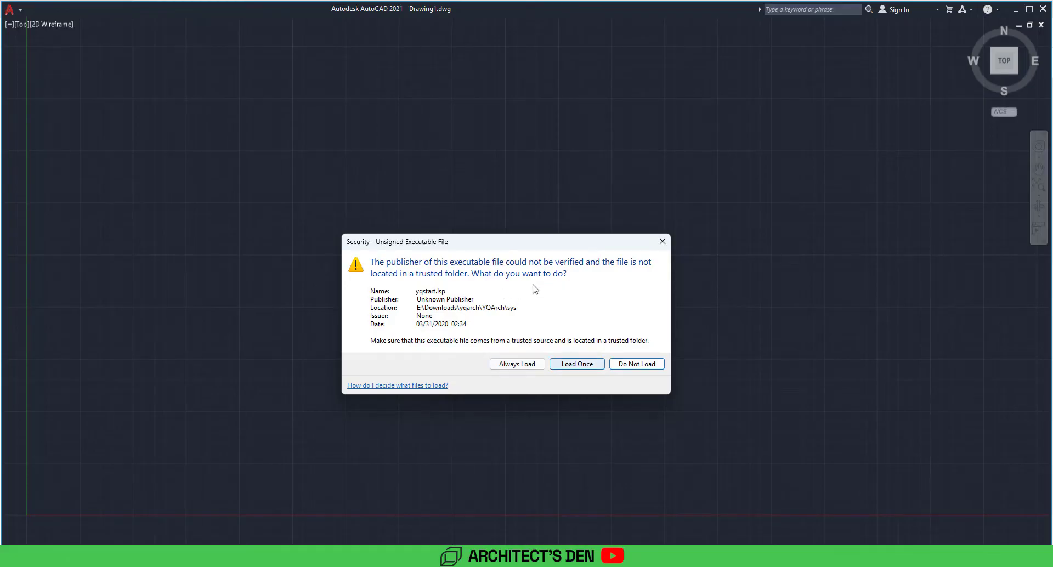
pyautogui.click(518, 364)
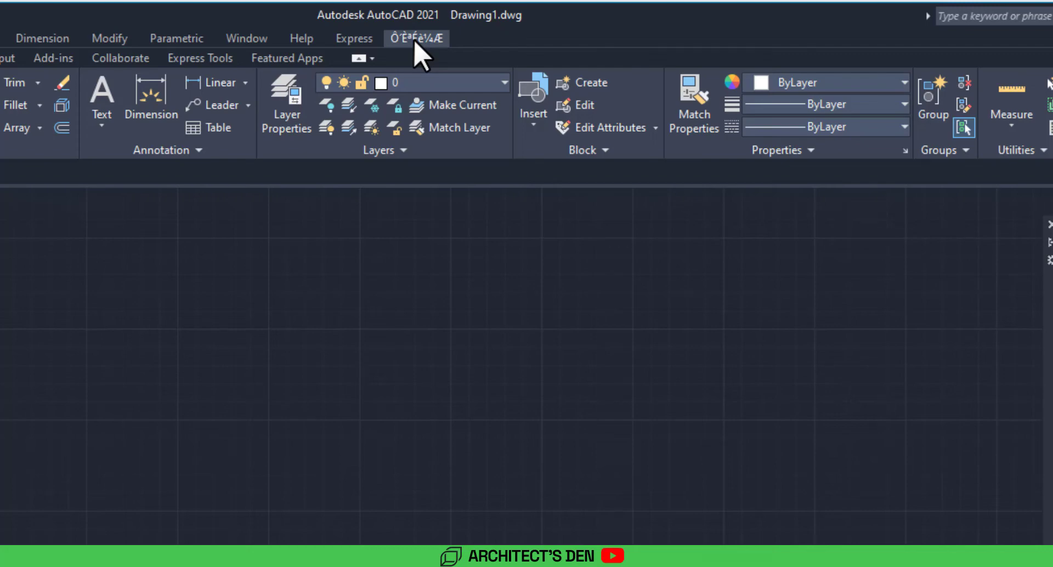
# Choose the *<yqsys> entry from YQArch's garbled menu to open config.txt
pyautogui.click(414, 40)
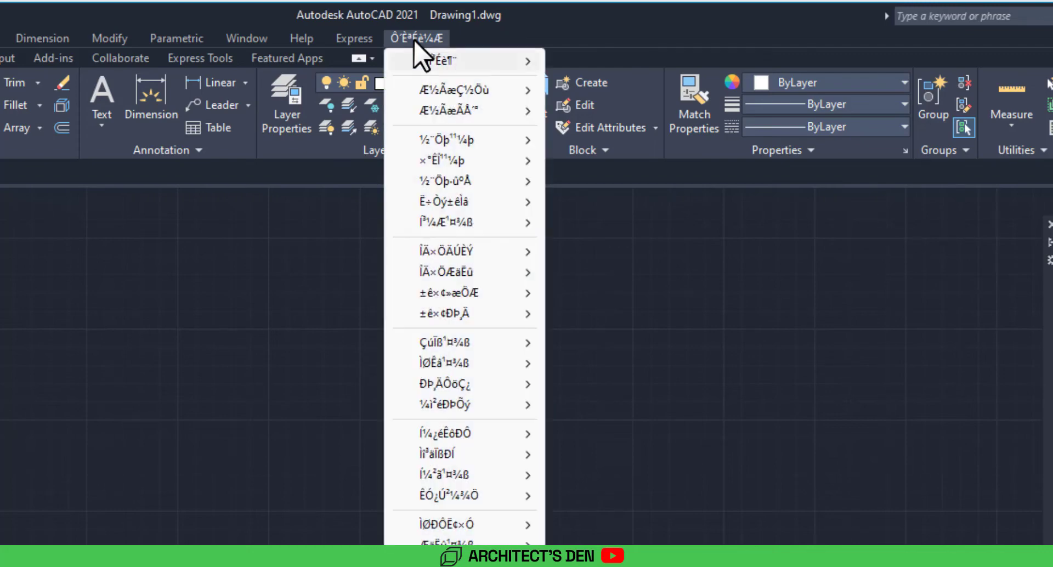
pyautogui.moveTo(415, 55)
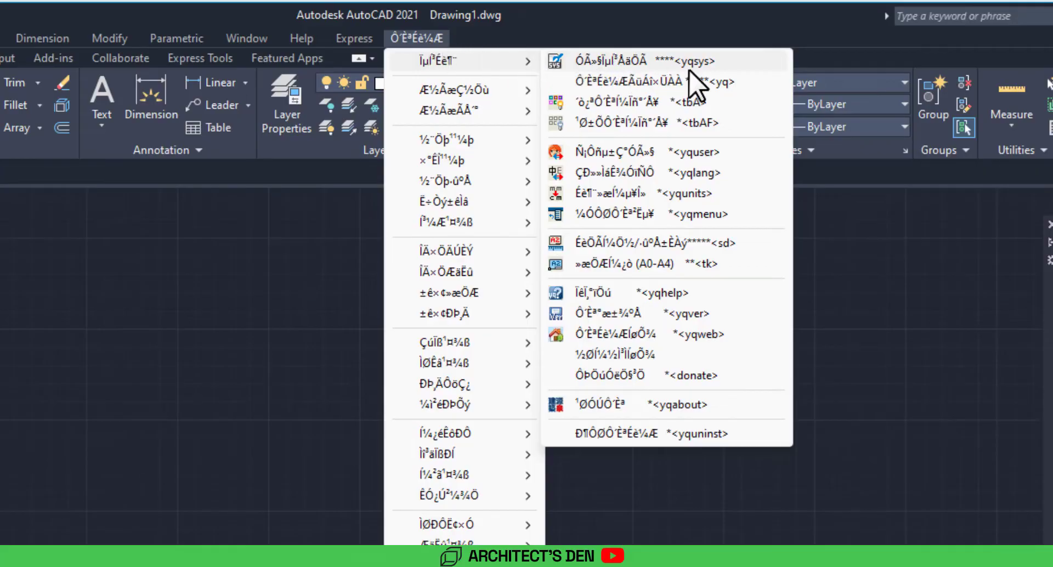
pyautogui.click(658, 61)
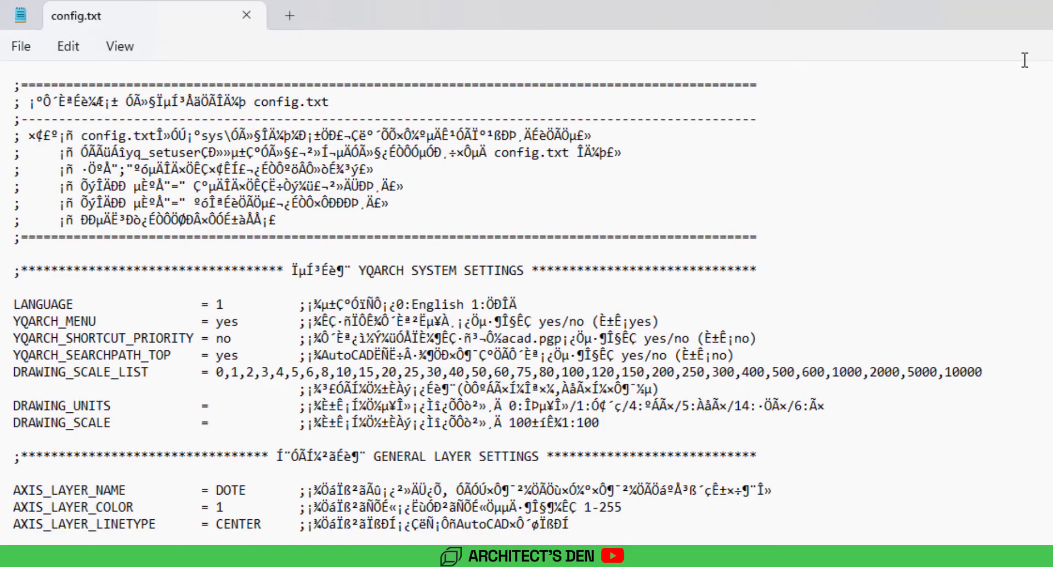
# Change LANGUAGE from 1 to 0 in config.txt, save it, and close Notepad
pyautogui.doubleClick(219, 305)
pyautogui.write('0')
pyautogui.hotkey('ctrl', 's')
pyautogui.click(247, 16)
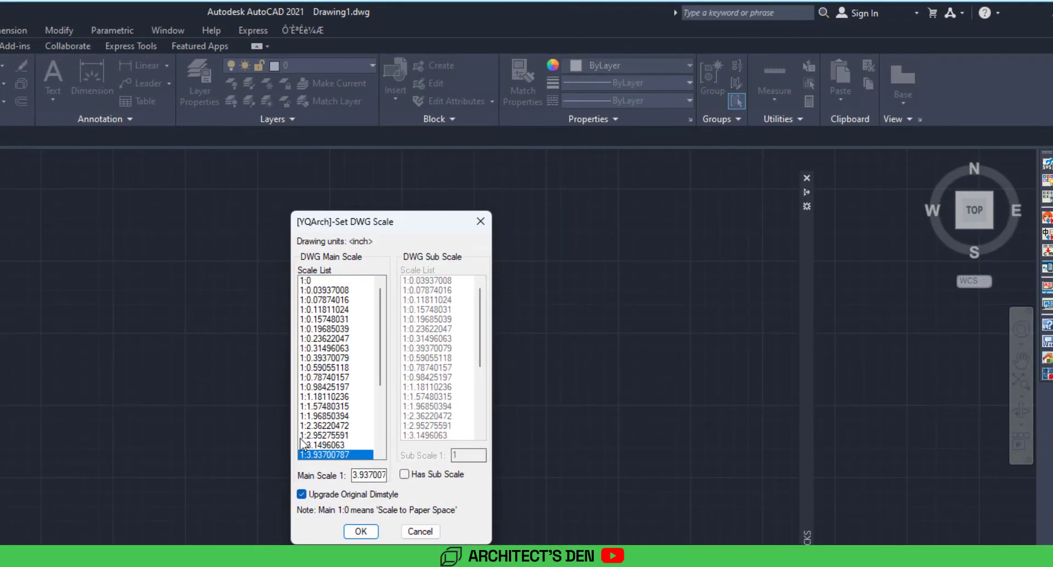
# Enter 0.1 as the YQArch main drawing scale and confirm it
pyautogui.write('0.1')
pyautogui.click(361, 527)
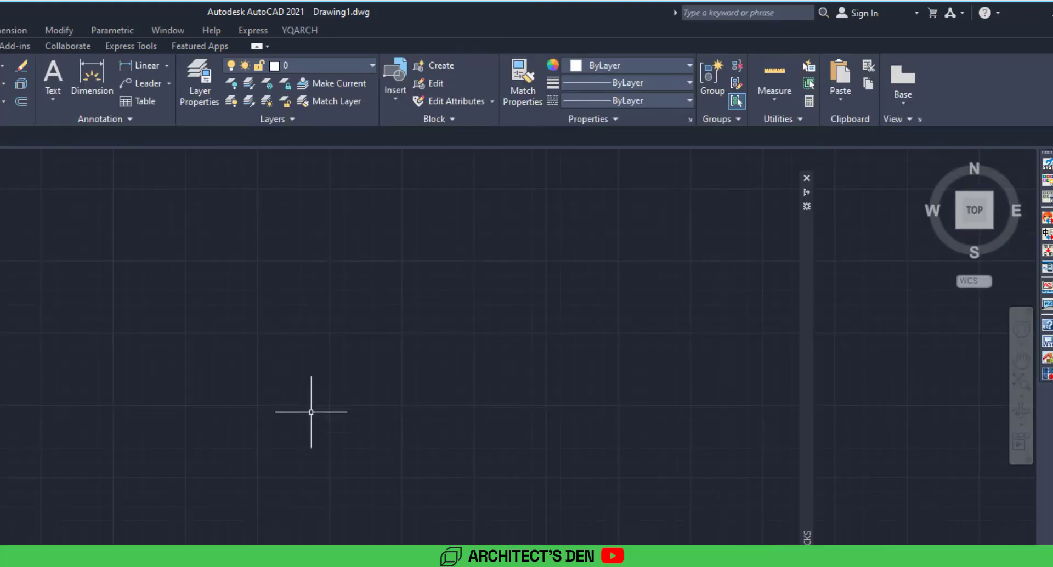
pyautogui.click(300, 31)
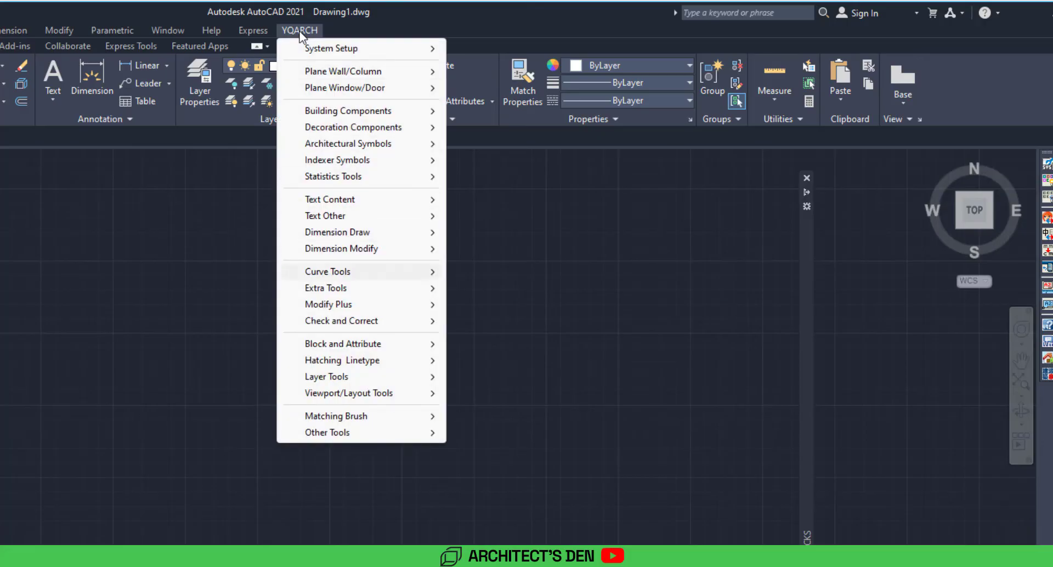
pyautogui.click(316, 499)
pyautogui.click(279, 307)
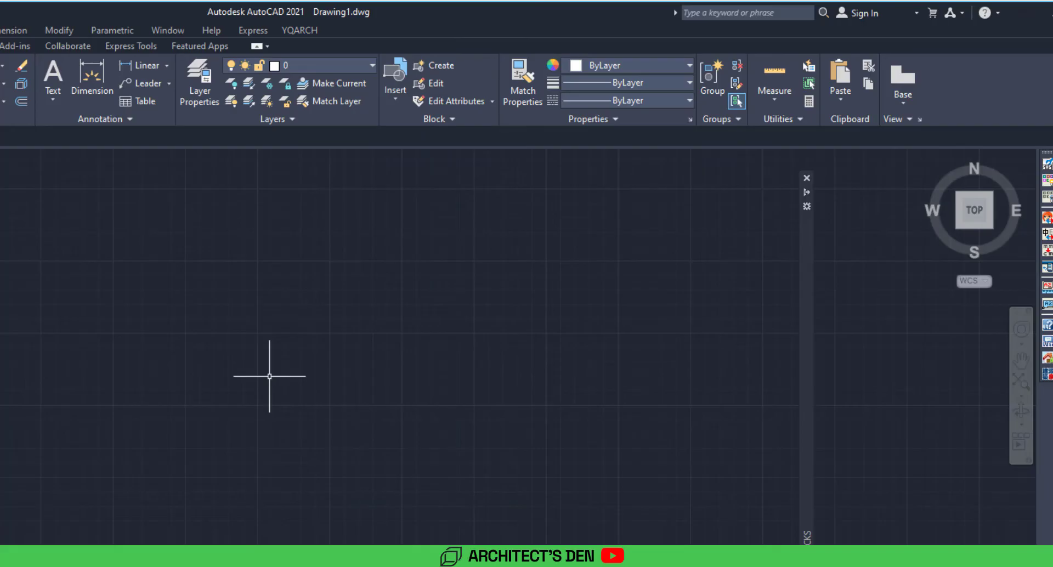
pyautogui.write('YQ')
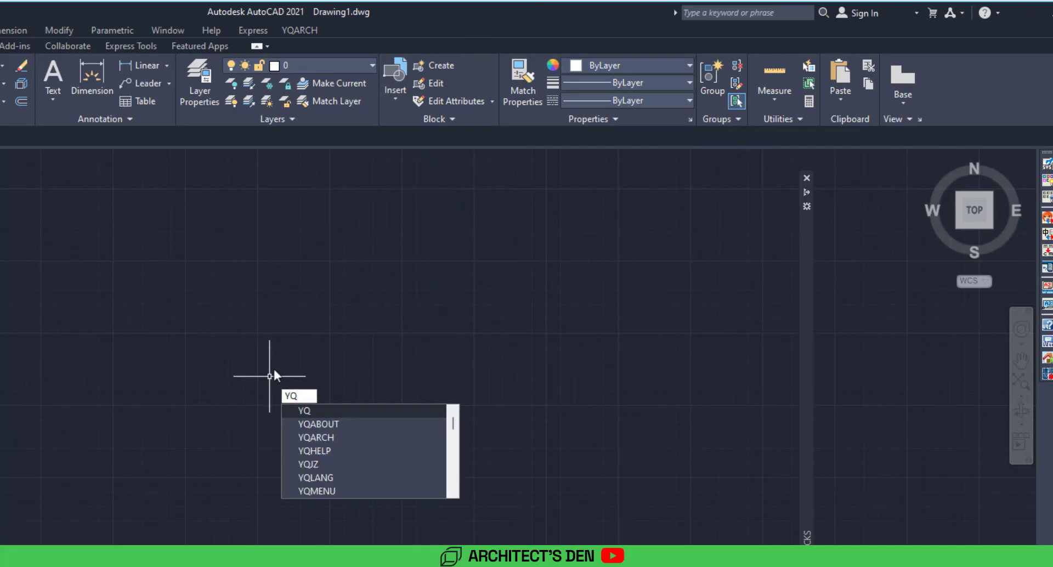
pyautogui.scroll(-5, 340, 447)
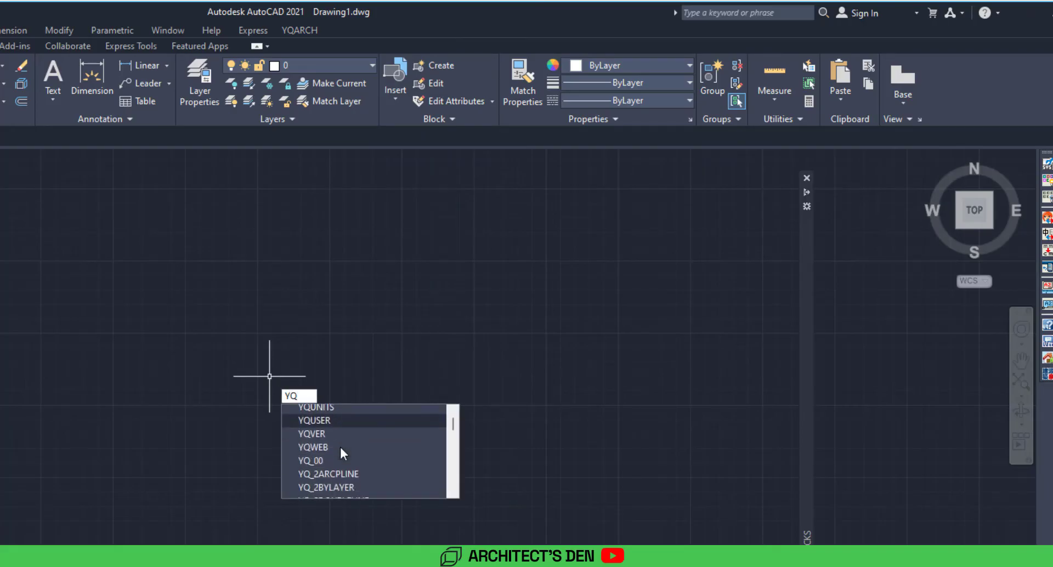
pyautogui.scroll(-10, 340, 446)
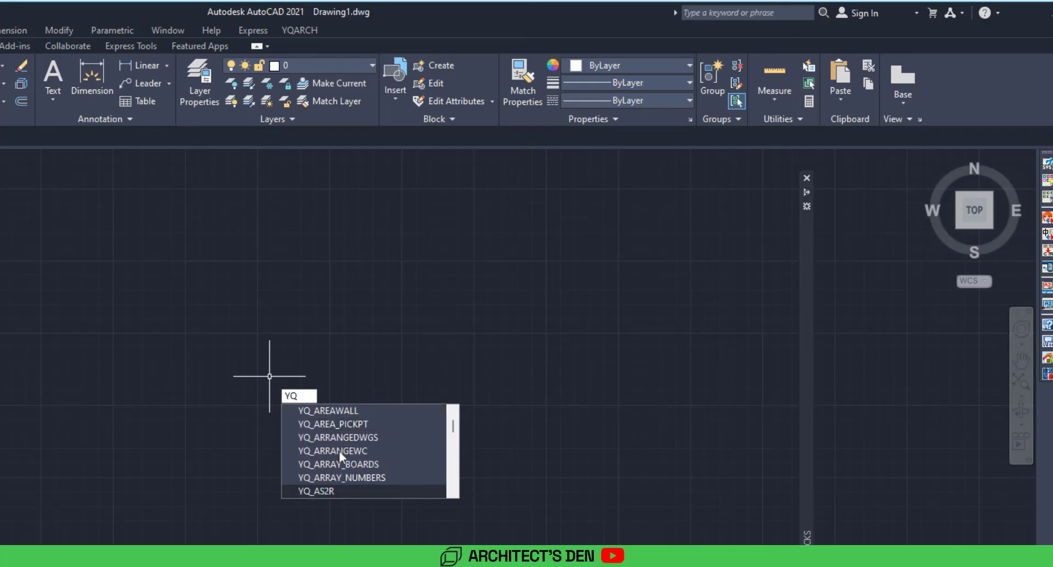
pyautogui.click(321, 523)
pyautogui.click(341, 415)
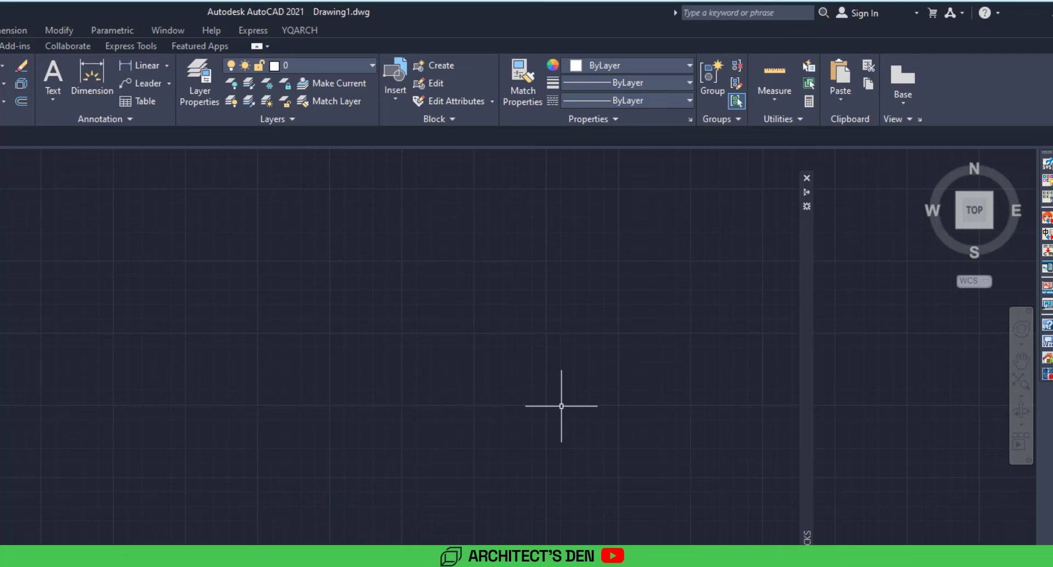